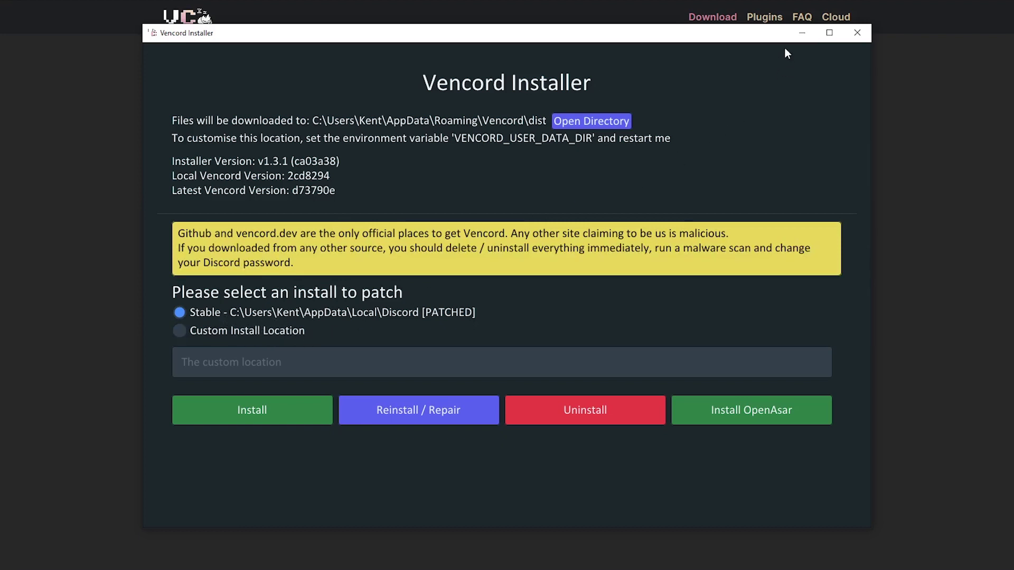
Step: Close the installer and open the Vencord page in Discord's User Settings
left_click(802, 33)
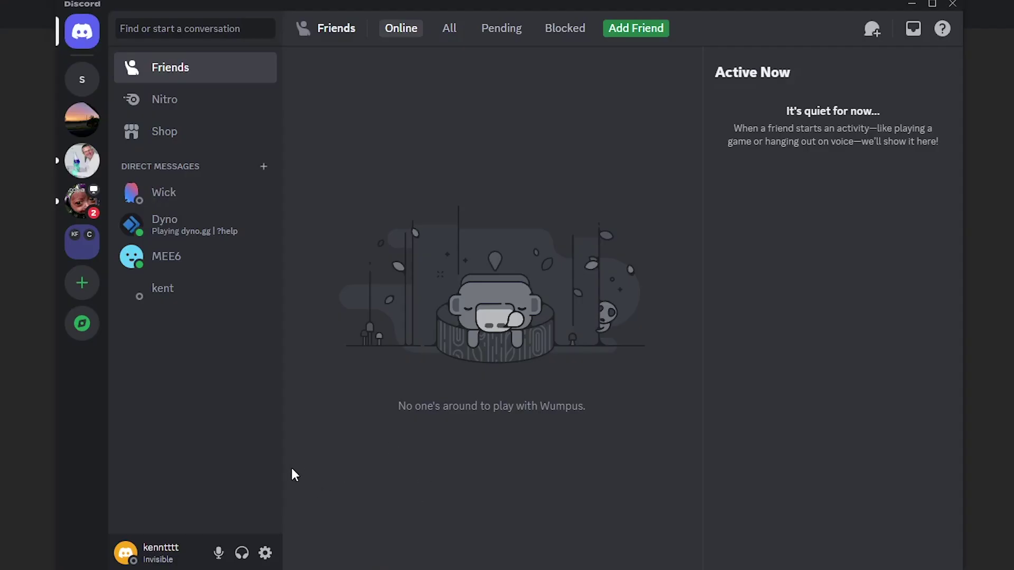
left_click(265, 553)
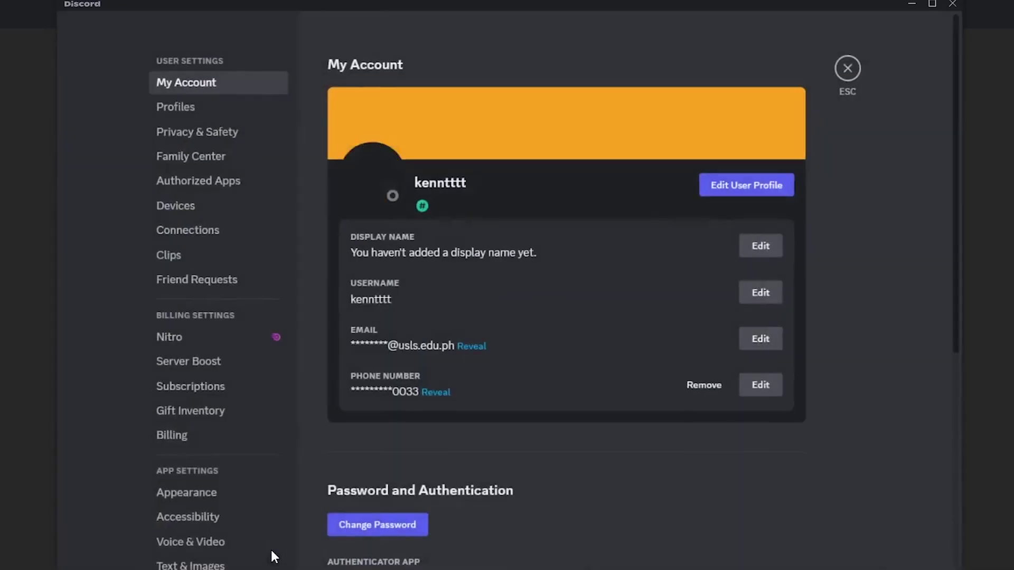
scroll(248, 410, "down", 7)
scroll(248, 377, "down", 3)
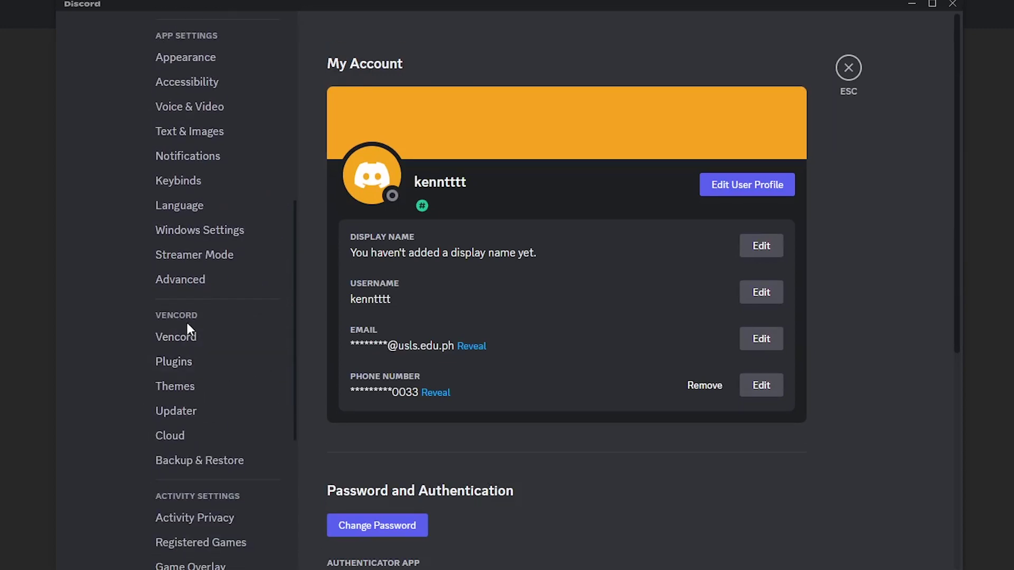
left_click(227, 343)
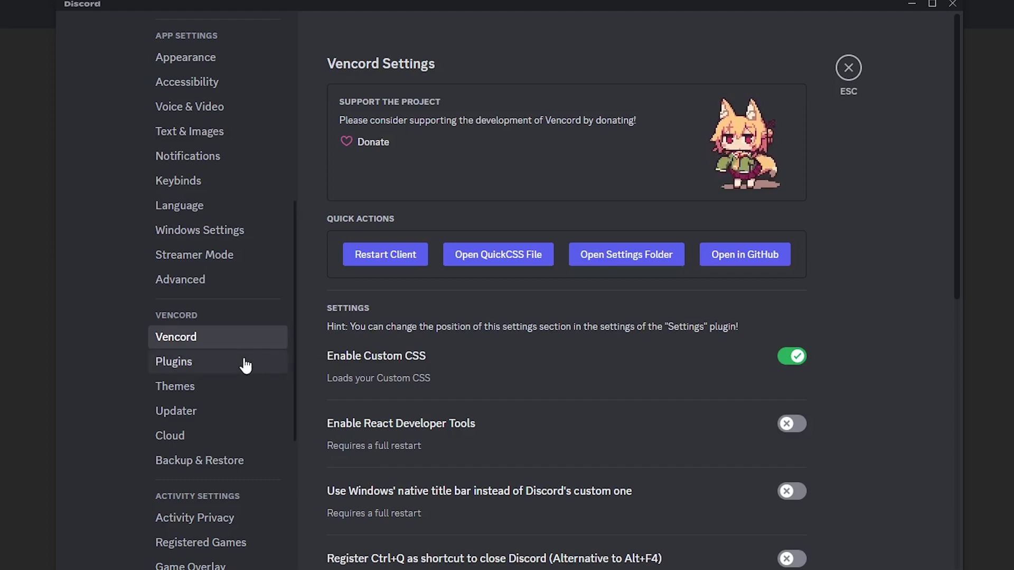
Step: Open Vencord's Plugins page and scroll down through plugins such as Decor and Experiments
left_click(244, 370)
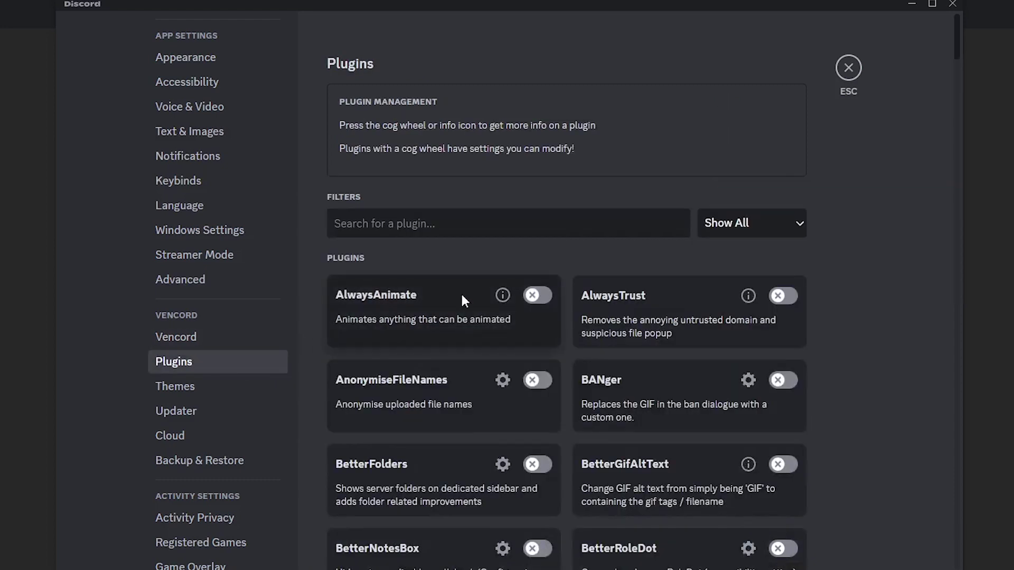
scroll(597, 252, "down", 2)
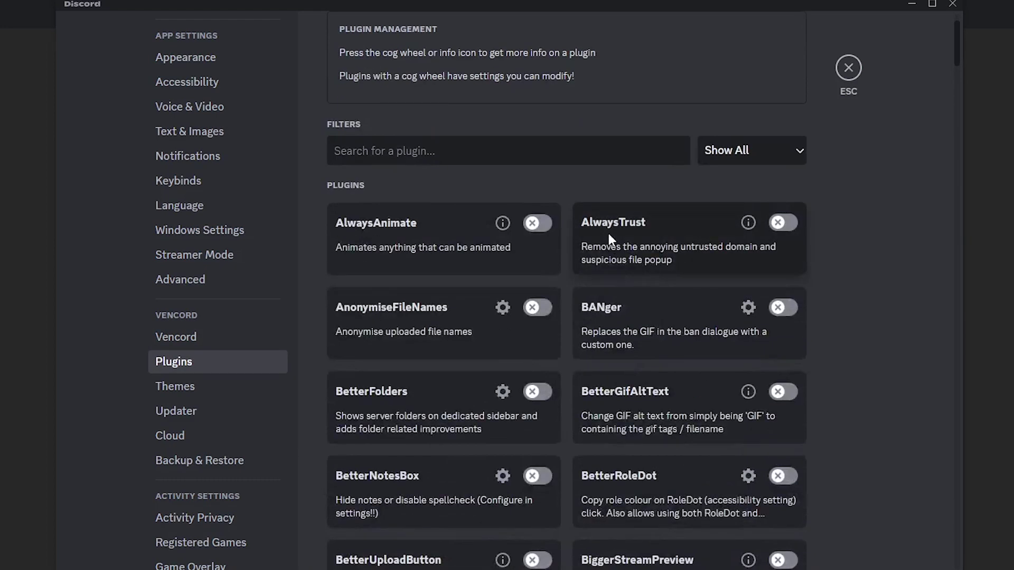
scroll(605, 210, "down", 2)
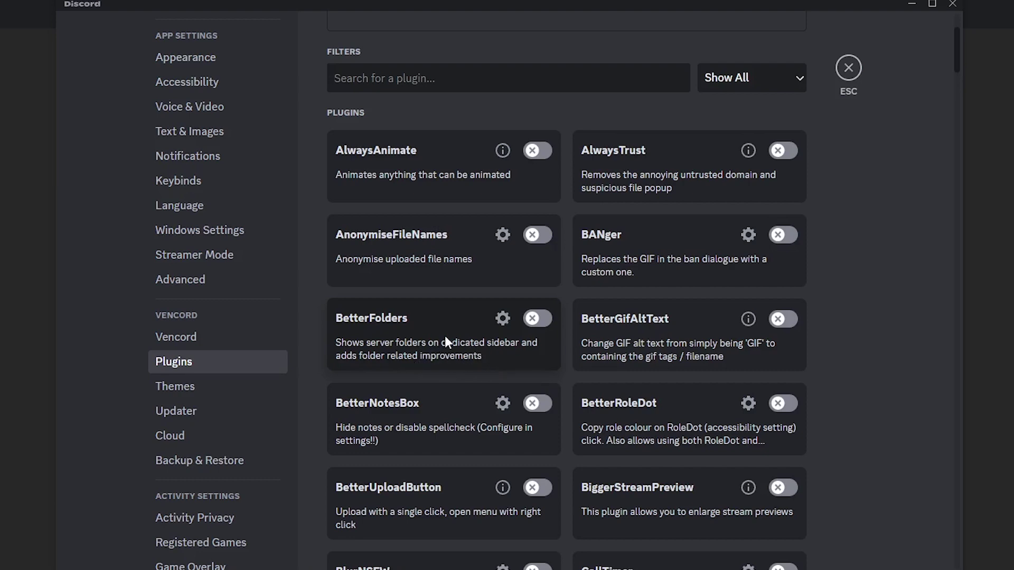
scroll(447, 335, "down", 2)
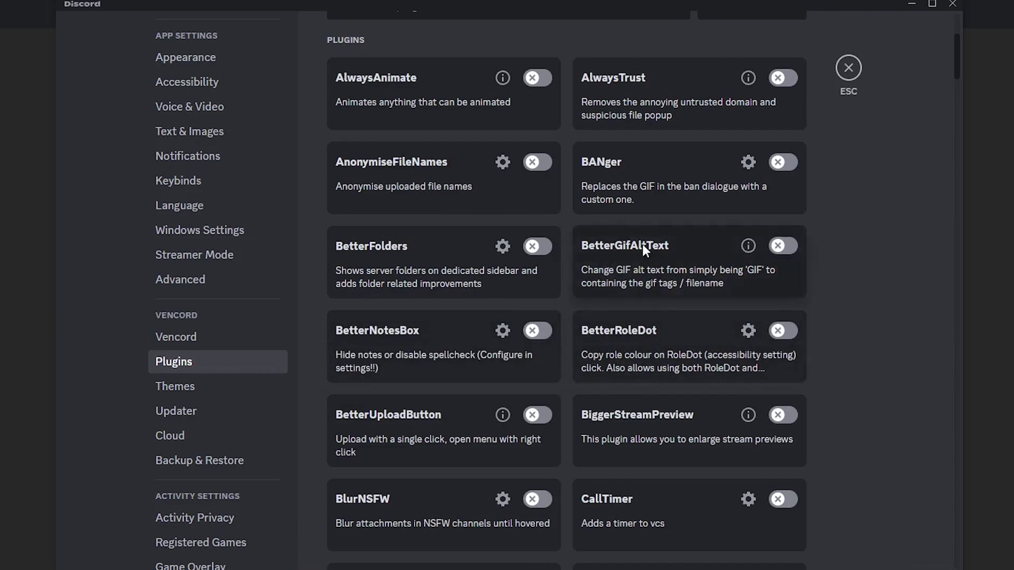
scroll(629, 259, "down", 10)
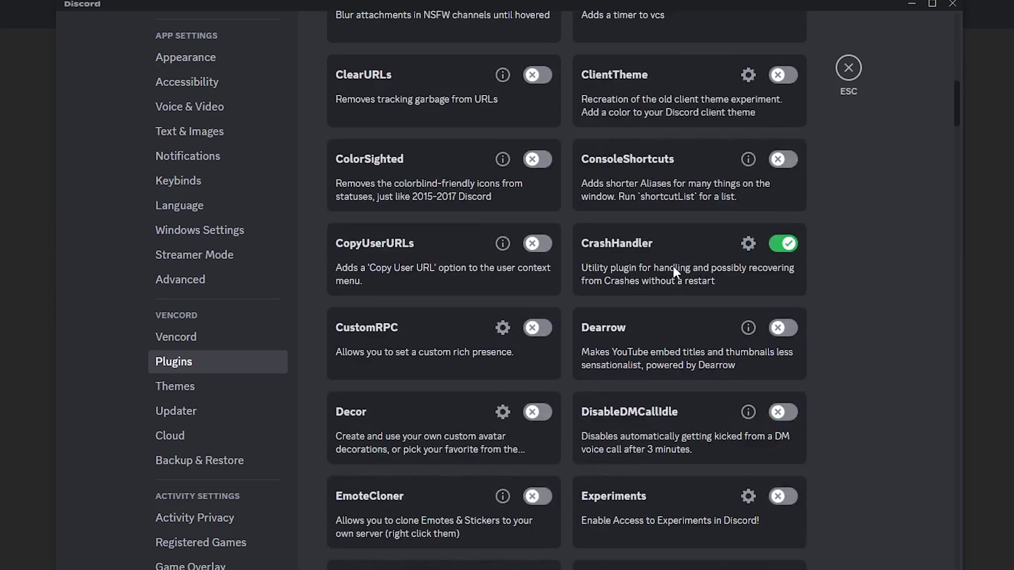
scroll(673, 265, "down", 20)
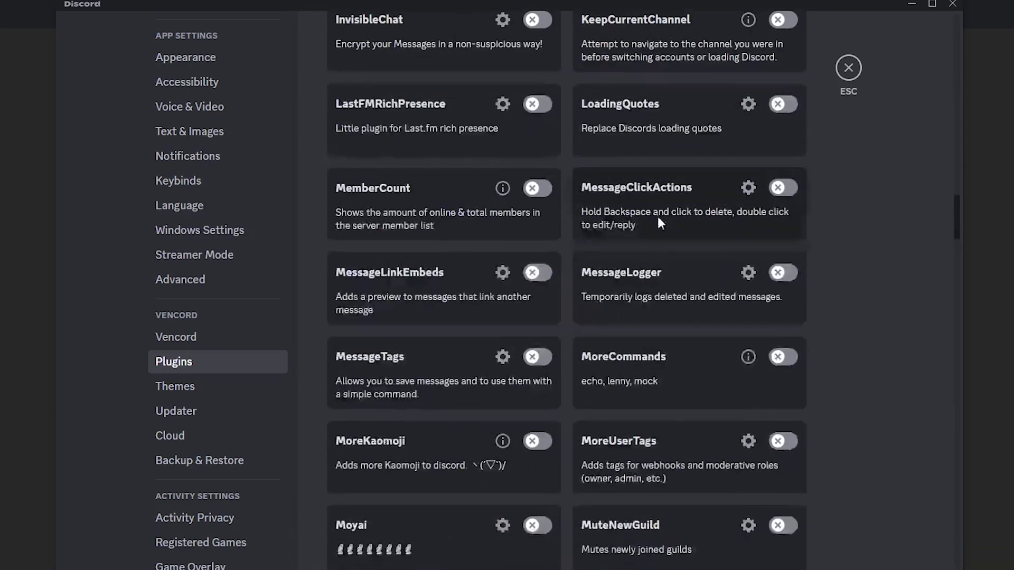
scroll(658, 231, "down", 13)
scroll(658, 231, "down", 10)
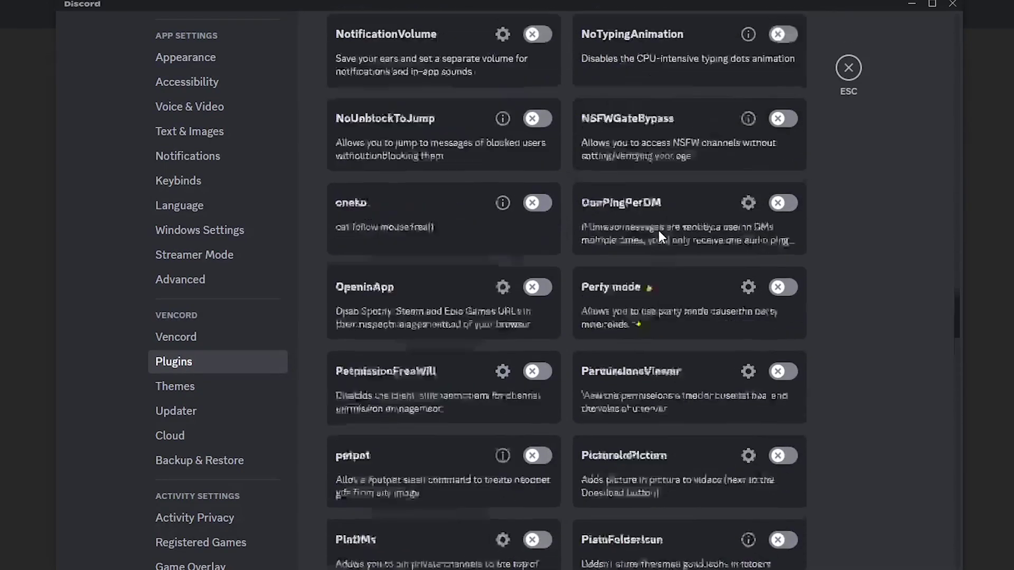
scroll(658, 230, "down", 20)
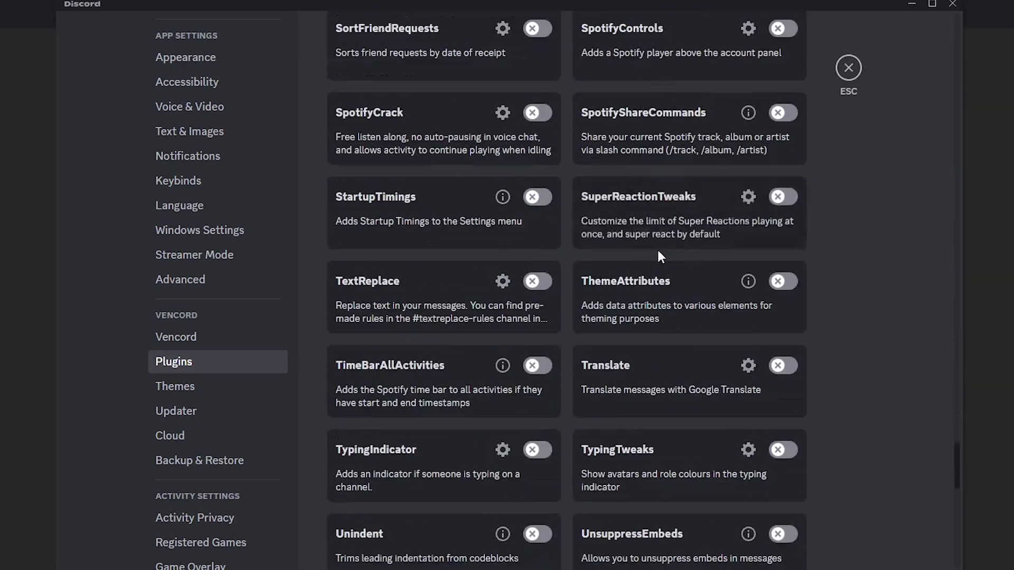
scroll(659, 256, "down", 17)
Step: Scroll back up the plugin list to find FakeNitro
scroll(607, 322, "up", 5)
scroll(622, 338, "up", 19)
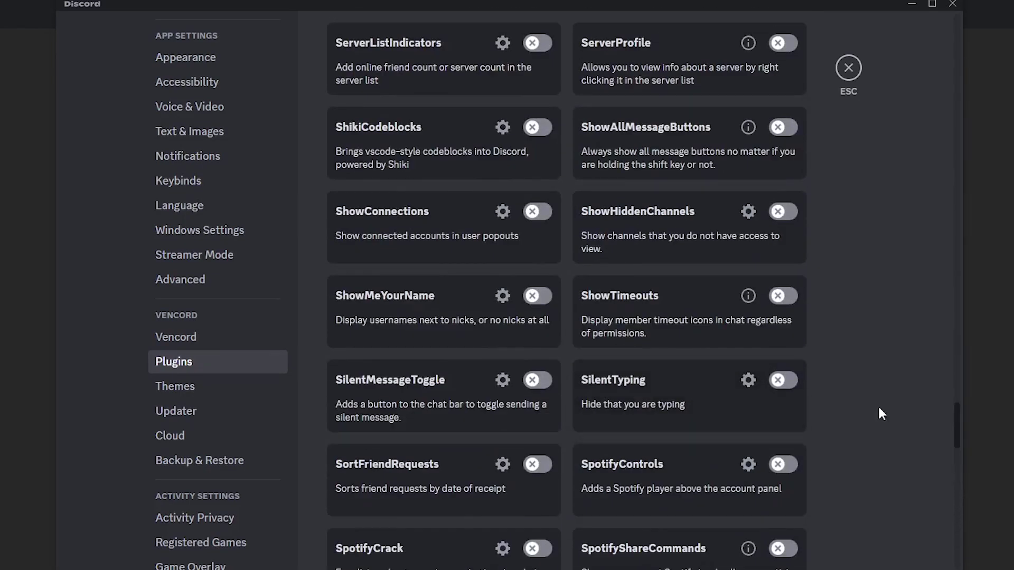
left_click_drag(959, 425, 939, 260)
scroll(628, 153, "up", 9)
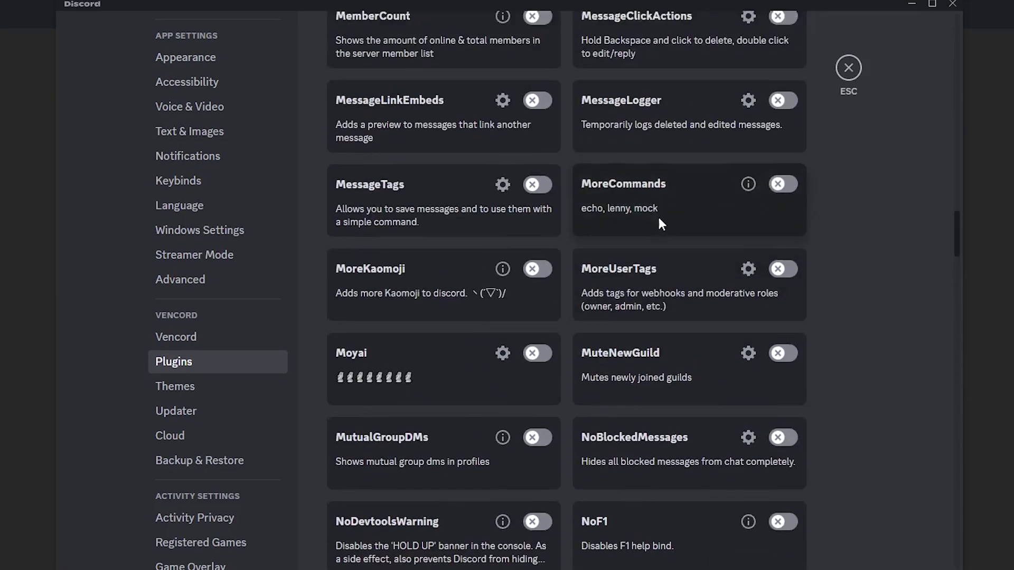
scroll(655, 225, "up", 3)
scroll(576, 227, "up", 3)
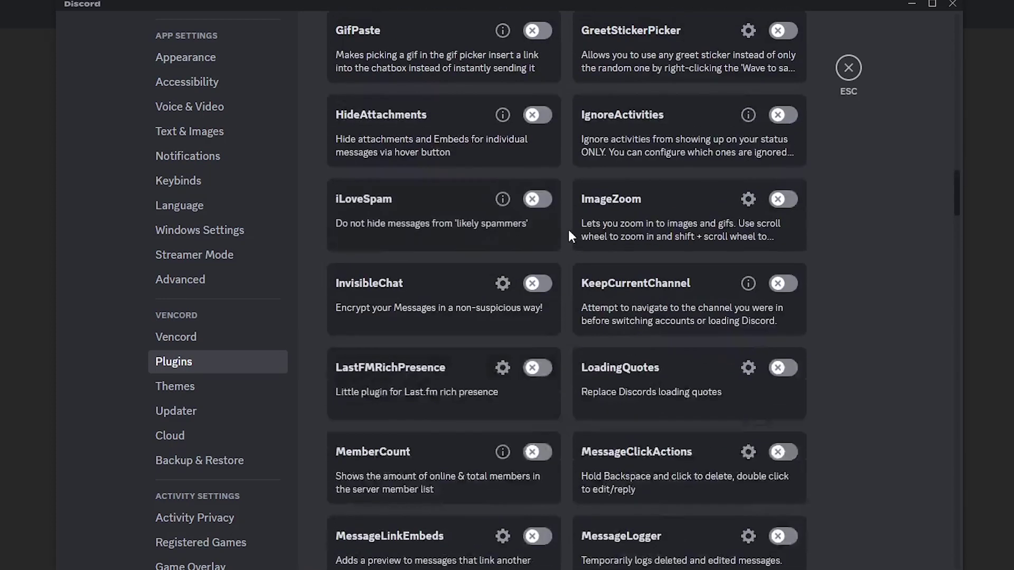
scroll(612, 307, "up", 5)
scroll(637, 325, "up", 7)
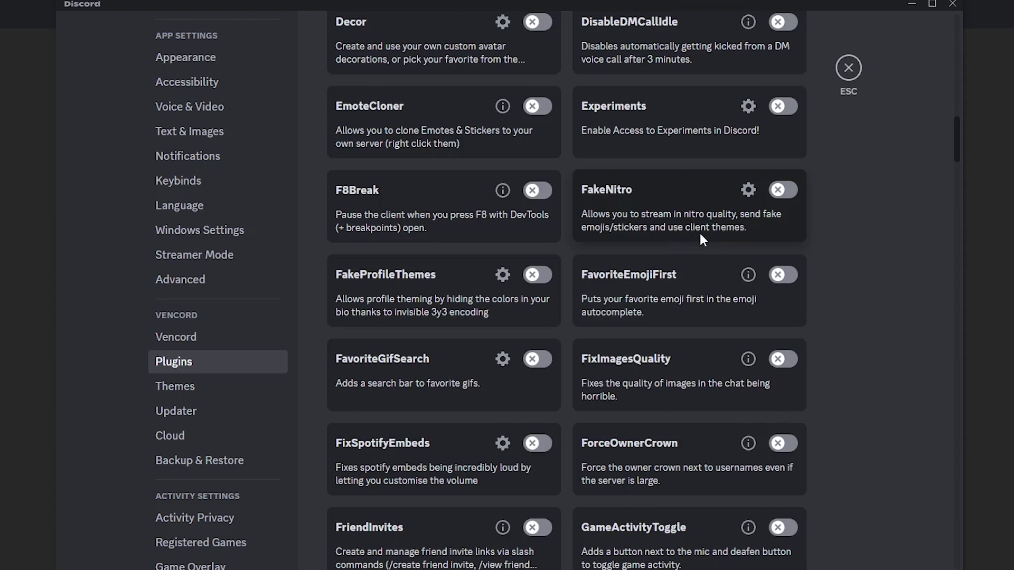
Step: Switch on the FakeNitro plugin in the Vencord plugin list
left_click(783, 190)
scroll(805, 291, "up", 20)
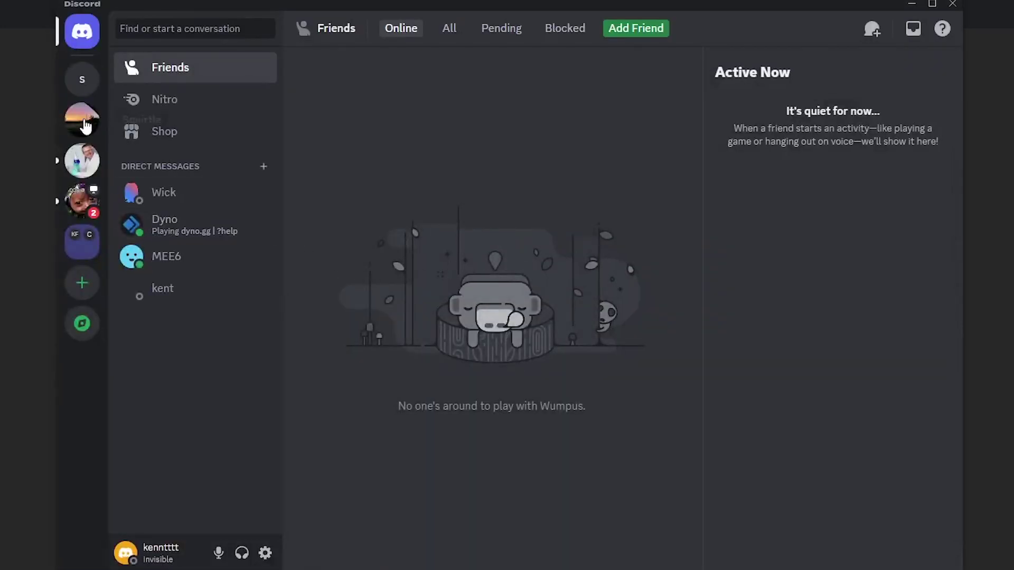
Step: Open the sample server's #general channel and dismiss the emoji settings notice
left_click(91, 85)
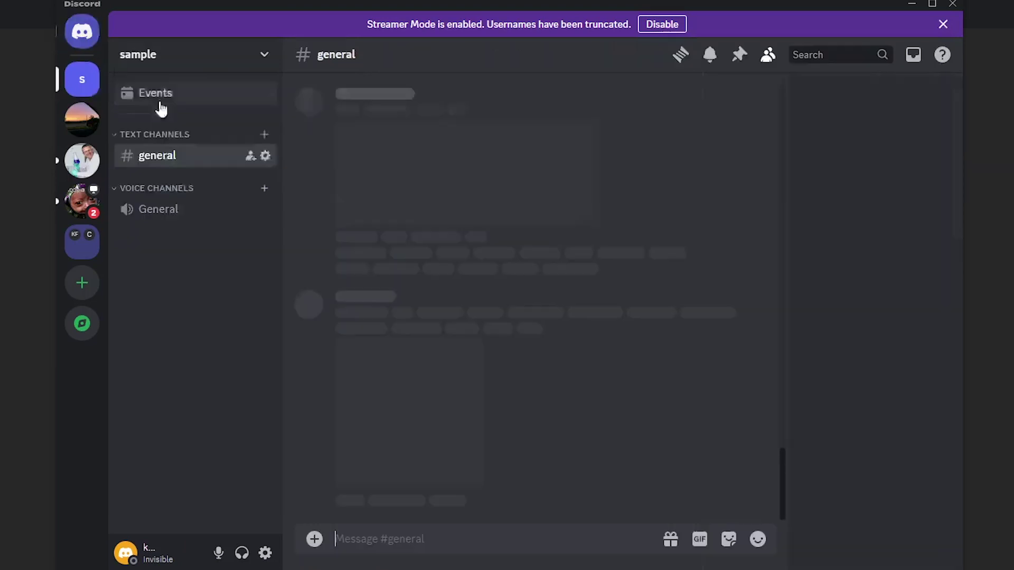
left_click(294, 312)
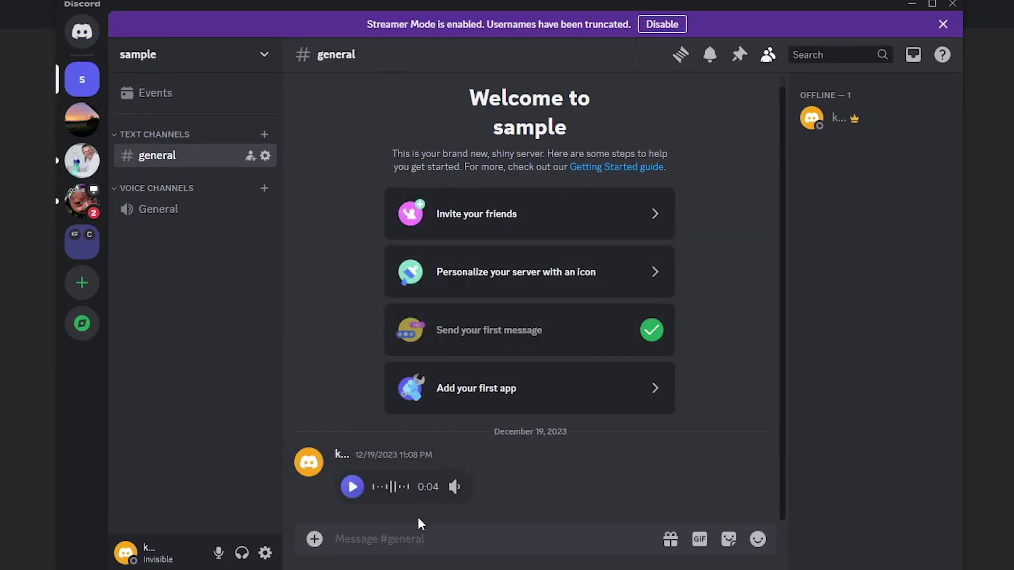
left_click(315, 539)
left_click(506, 534)
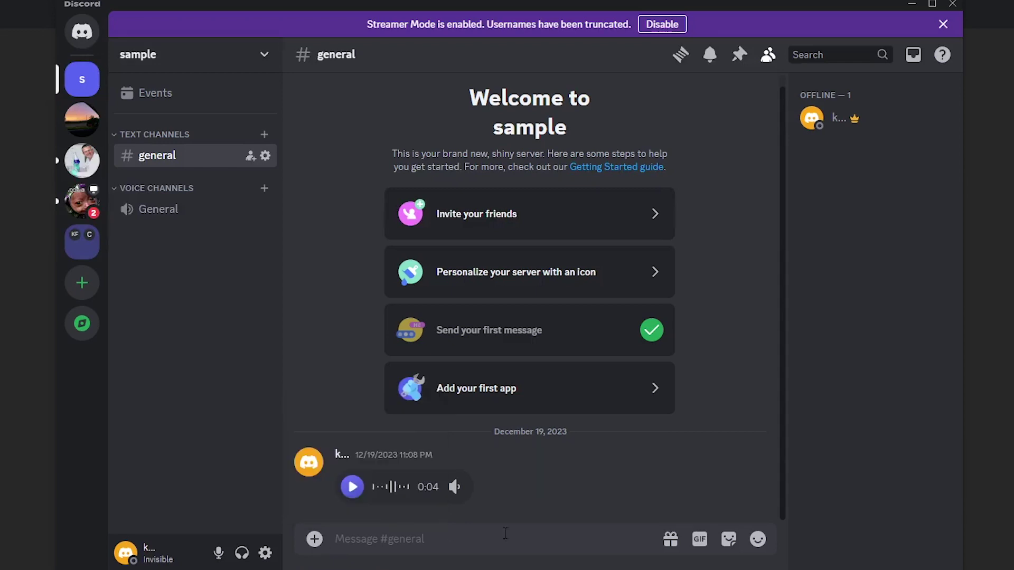
Step: Send the pink-haired :02smug: emoji from another server and check its FakeNitro details
left_click(758, 539)
scroll(583, 398, "down", 4)
scroll(581, 370, "up", 3)
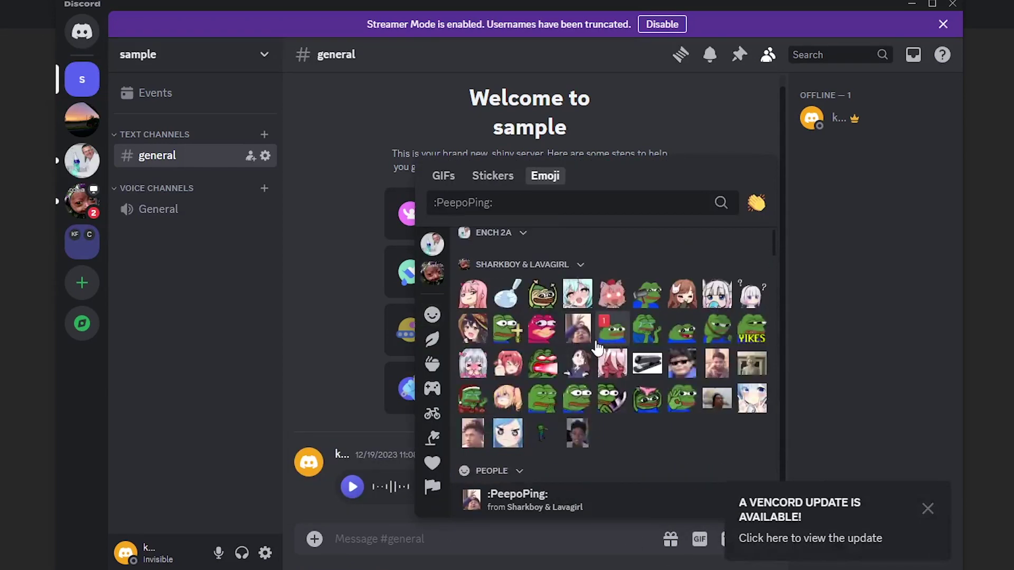
left_click(474, 299)
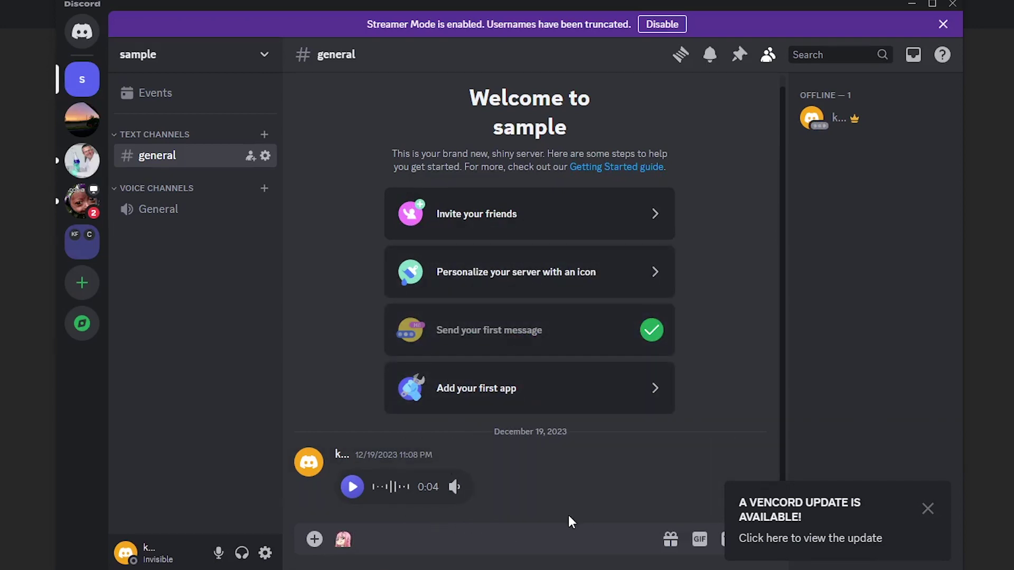
key("Return")
left_click(347, 498)
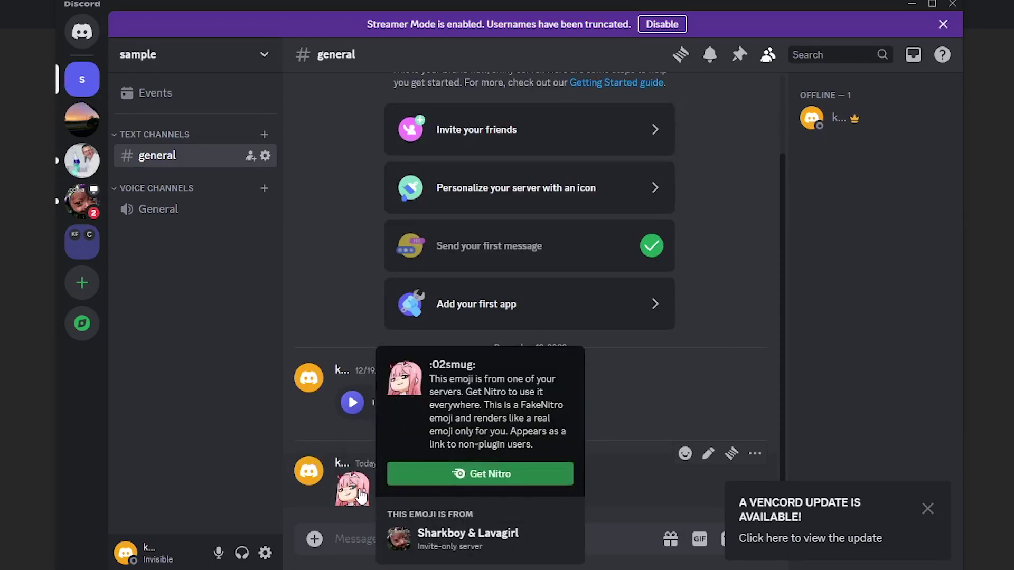
left_click(324, 431)
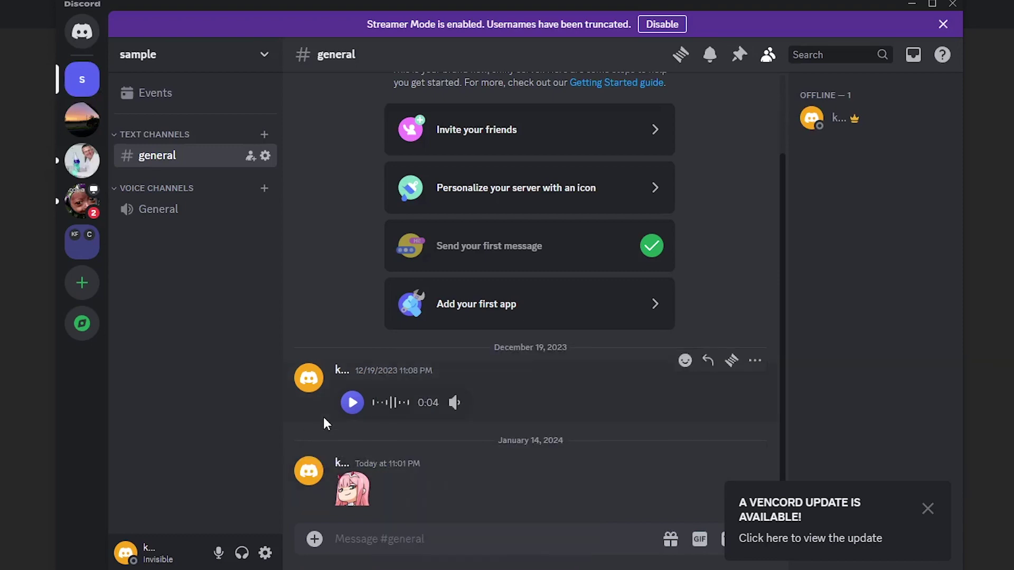
Step: Dismiss the Vencord update notice on the Plugins page, then go to Vencord's Themes page
left_click(265, 553)
scroll(231, 469, "down", 7)
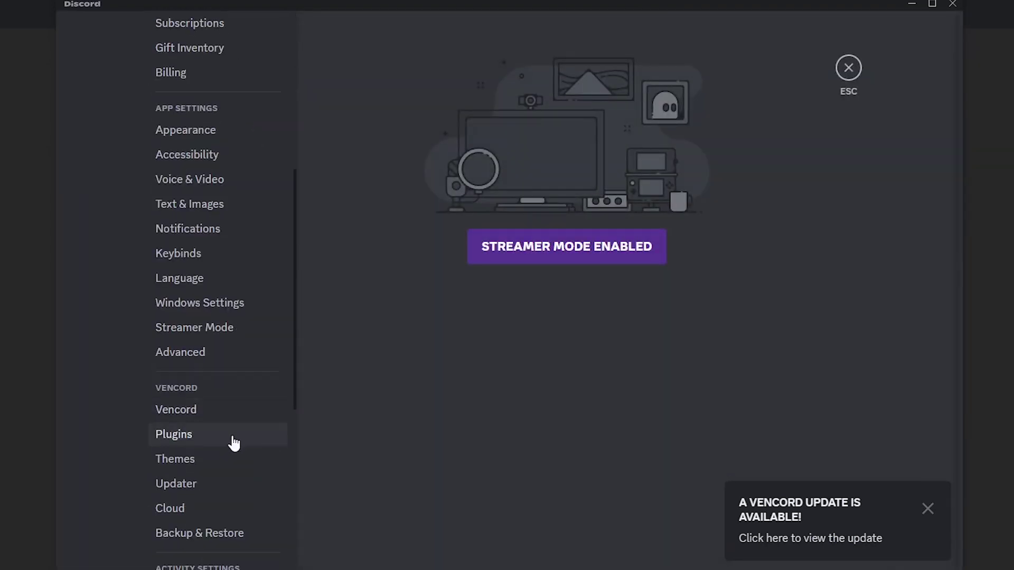
left_click(233, 438)
left_click(928, 510)
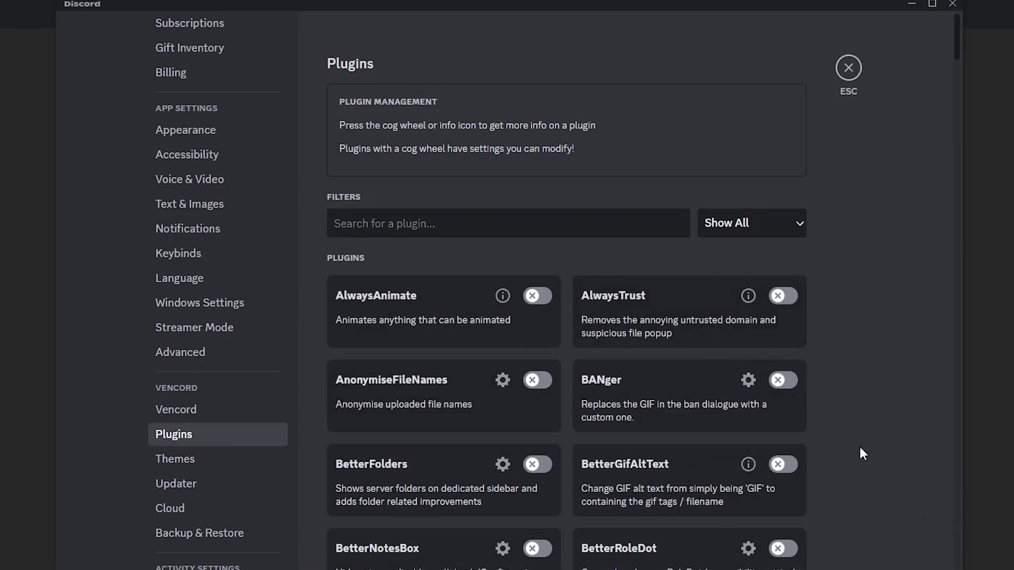
scroll(787, 366, "down", 5)
scroll(697, 285, "down", 1)
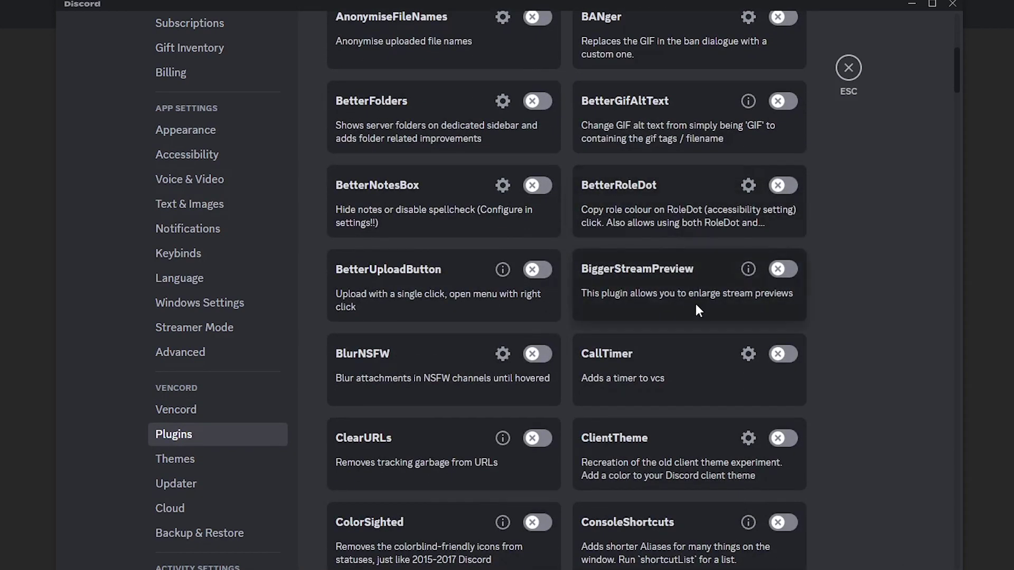
scroll(655, 292, "down", 2)
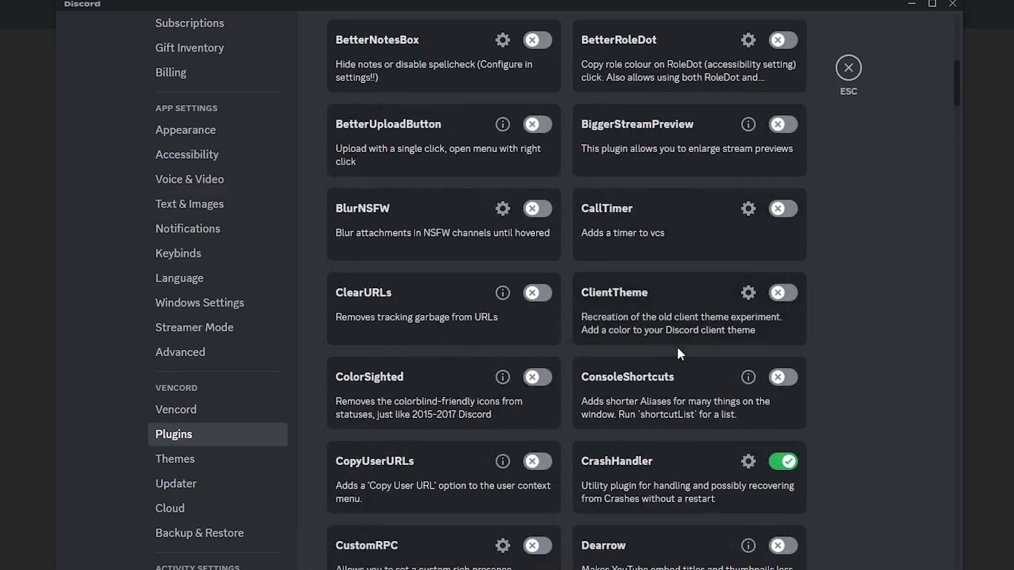
scroll(618, 331, "up", 2)
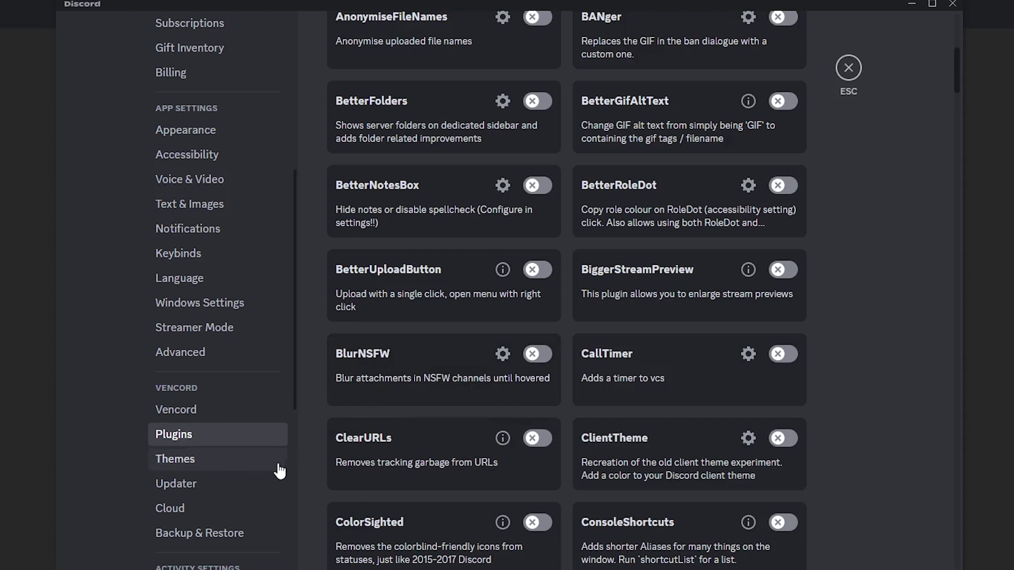
left_click(252, 467)
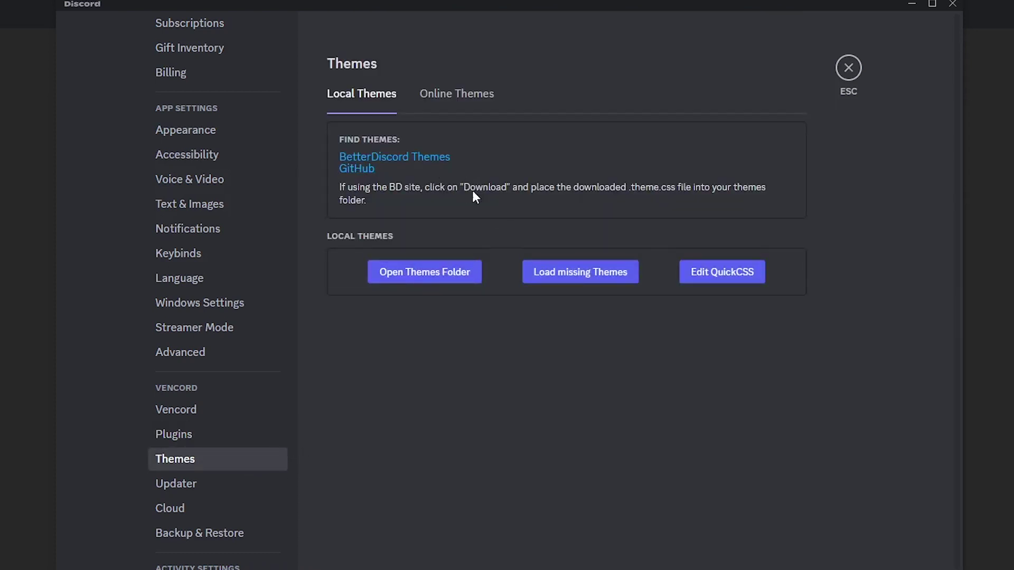
Step: Download the Dark Matter theme from the BetterDiscord themes website
left_click(416, 166)
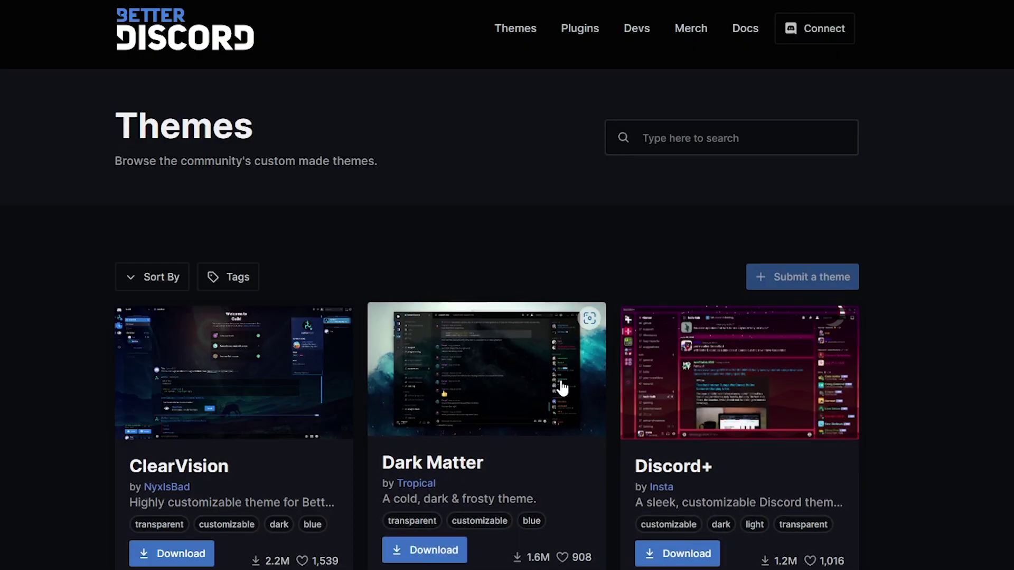
scroll(573, 389, "down", 2)
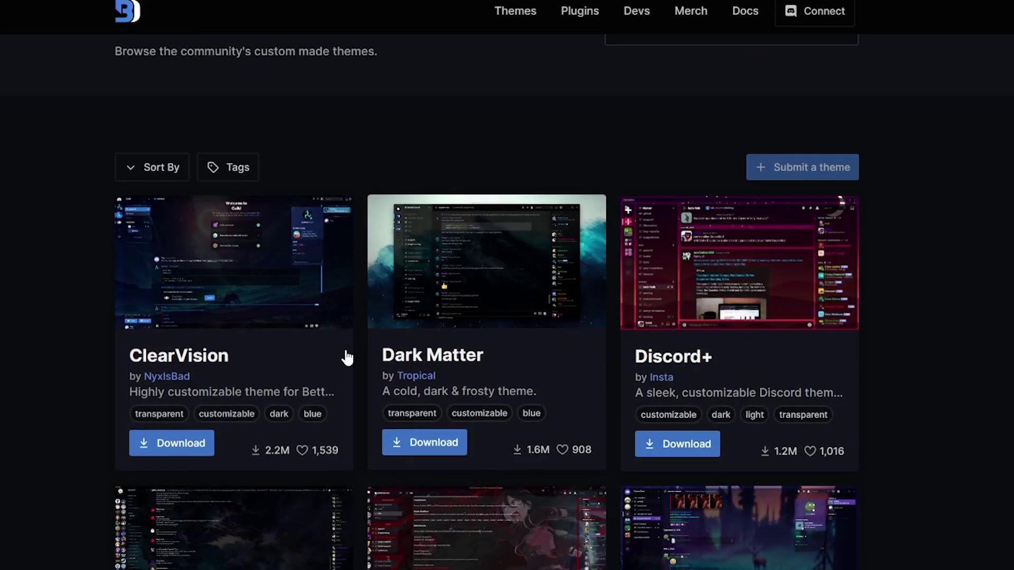
left_click(447, 453)
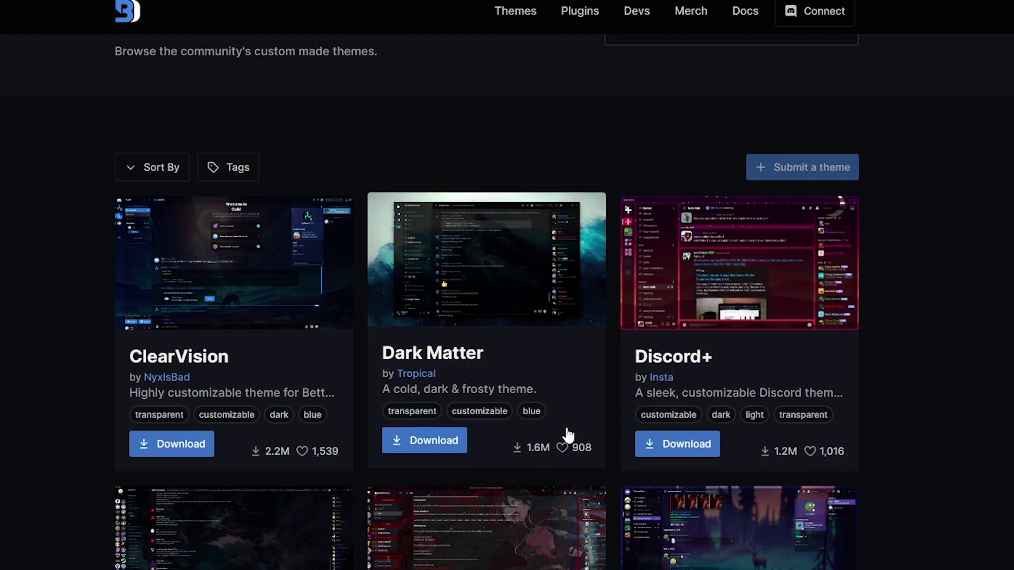
Step: Open the Vencord themes folder to confirm DarkMatter.theme.css is inside
key("alt+Tab")
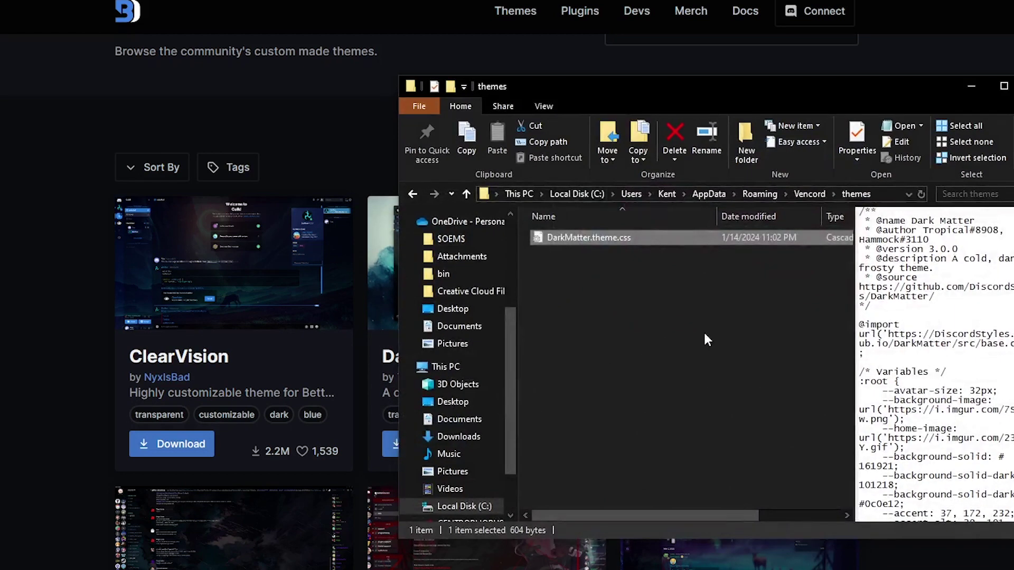
key("alt+Tab")
left_click(447, 279)
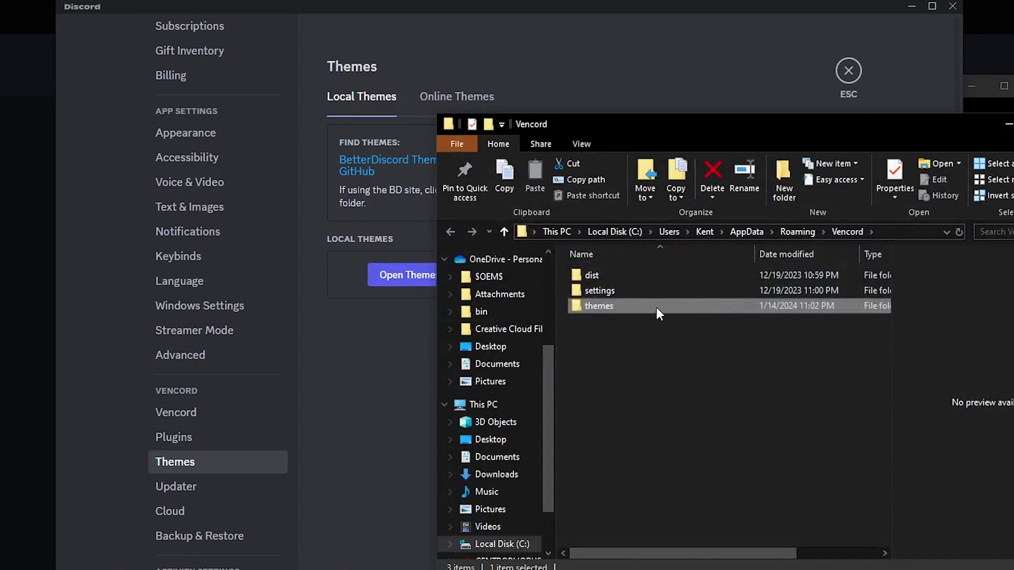
double_click(657, 308)
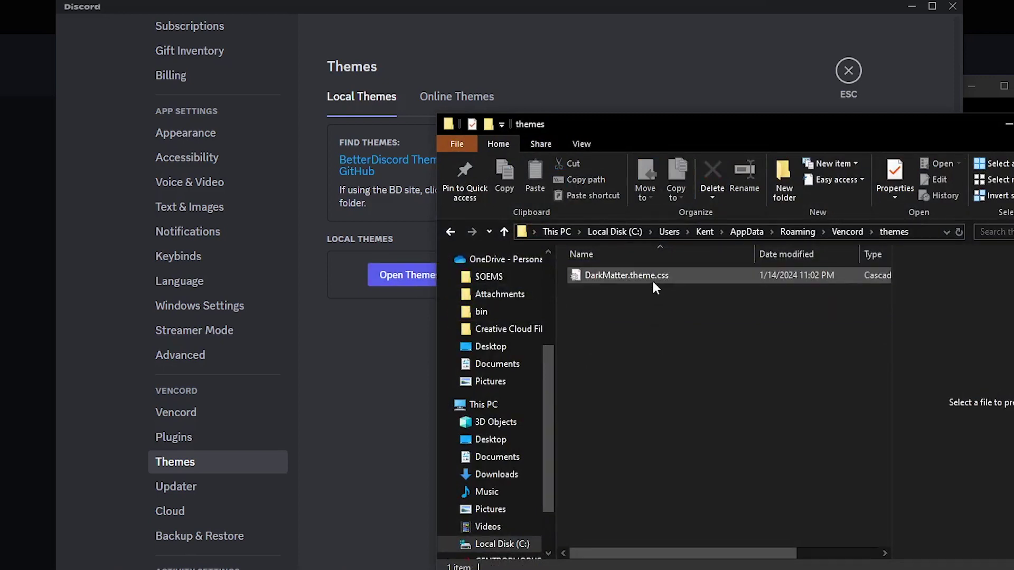
Step: Load the missing themes and switch on Dark Matter under Local Themes
key("alt+Tab")
left_click(600, 281)
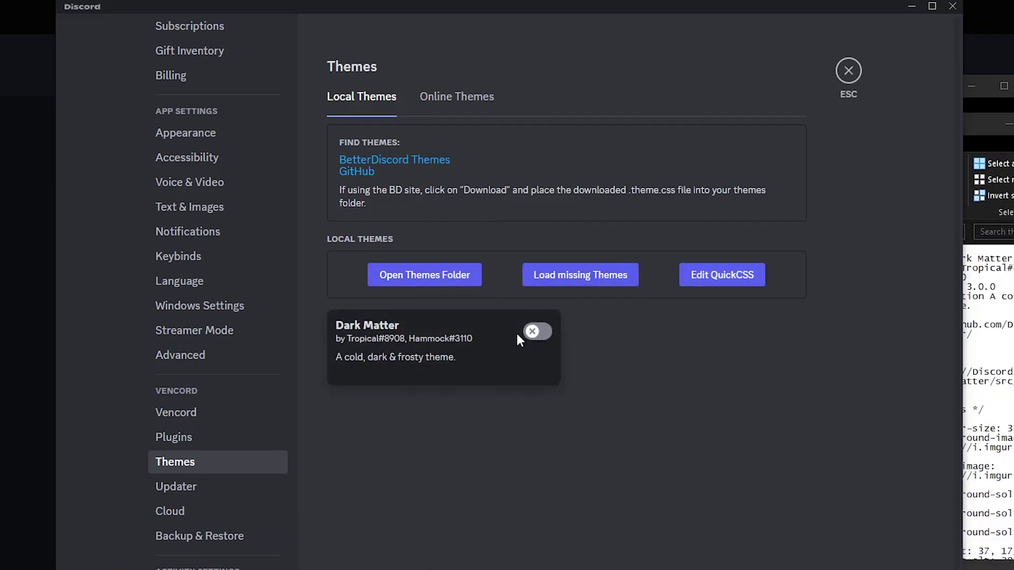
left_click(537, 333)
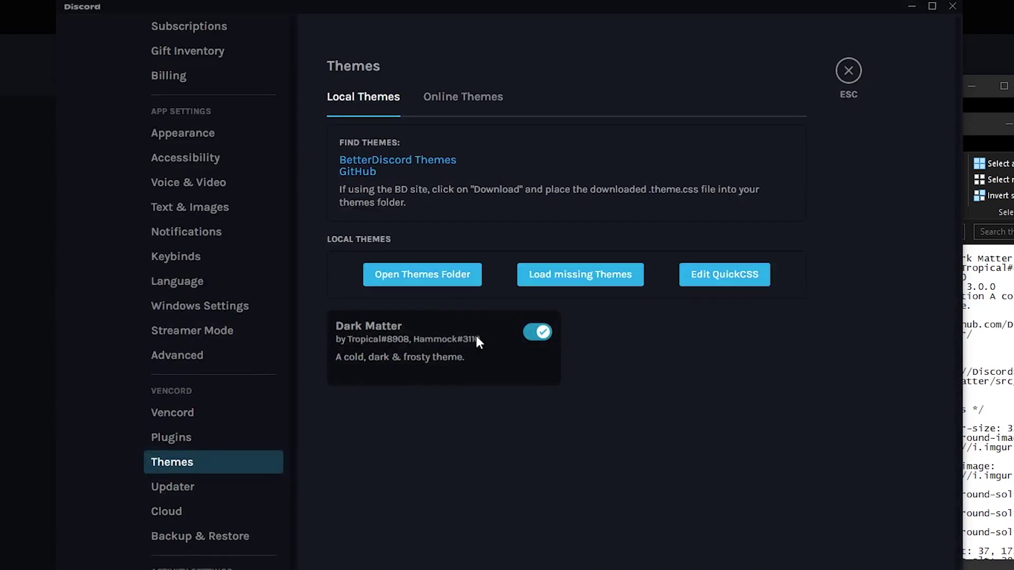